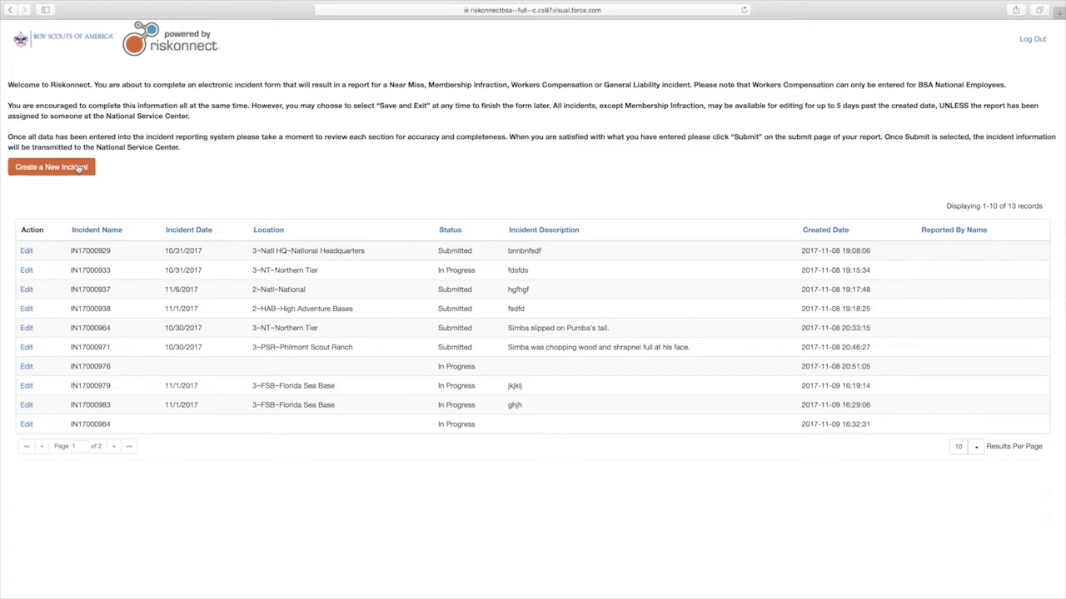
# Step: Start a new incident and answer No to Near Miss, Membership Infraction, Workers Compensation; Yes to General Liability
pyautogui.click(79, 167)
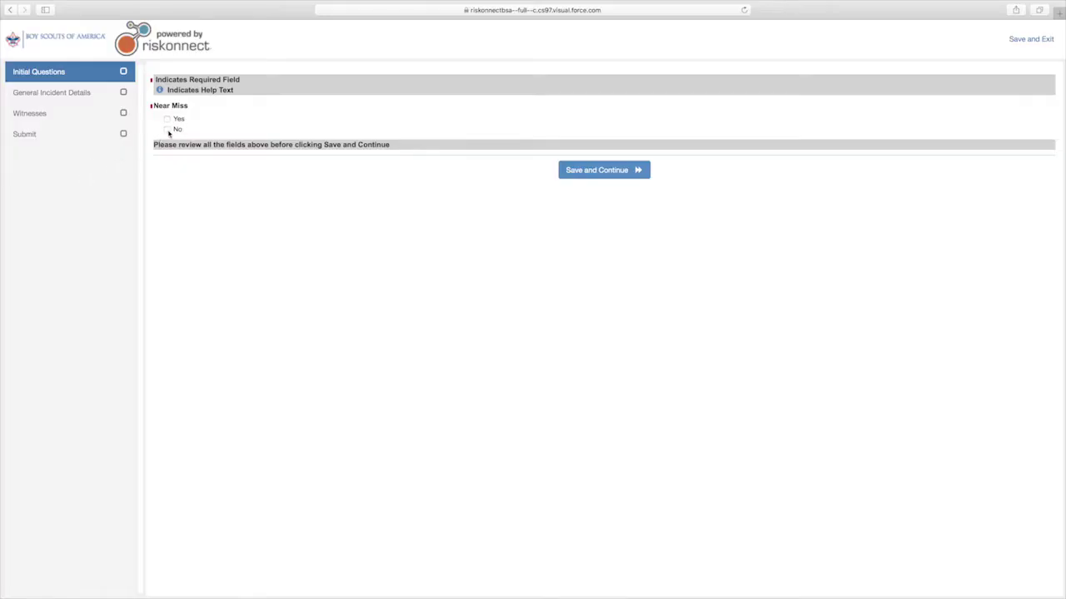
pyautogui.click(167, 130)
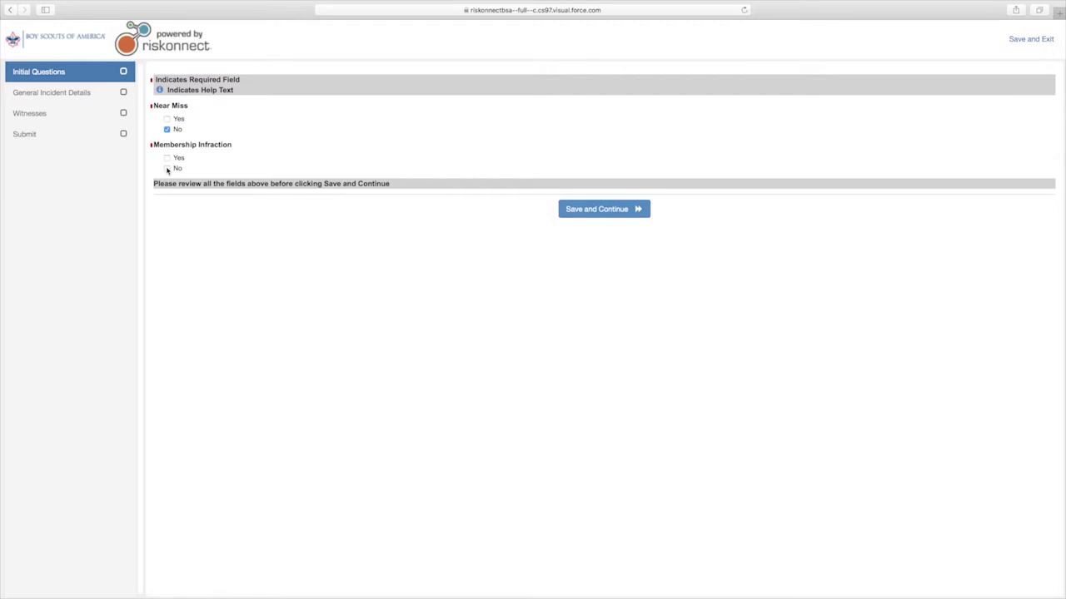
pyautogui.click(168, 169)
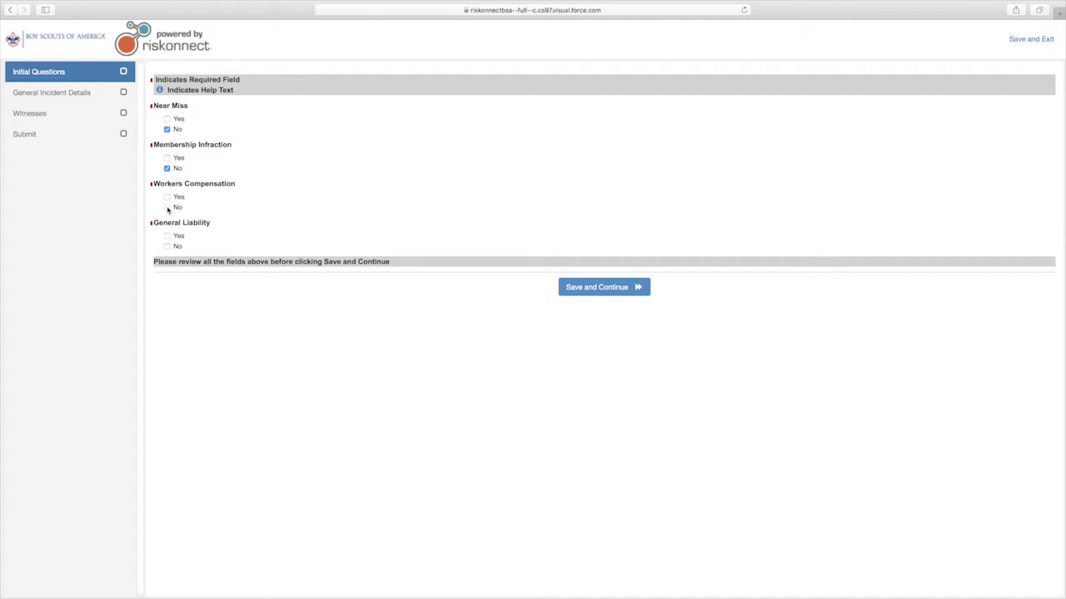
pyautogui.click(167, 208)
pyautogui.click(168, 236)
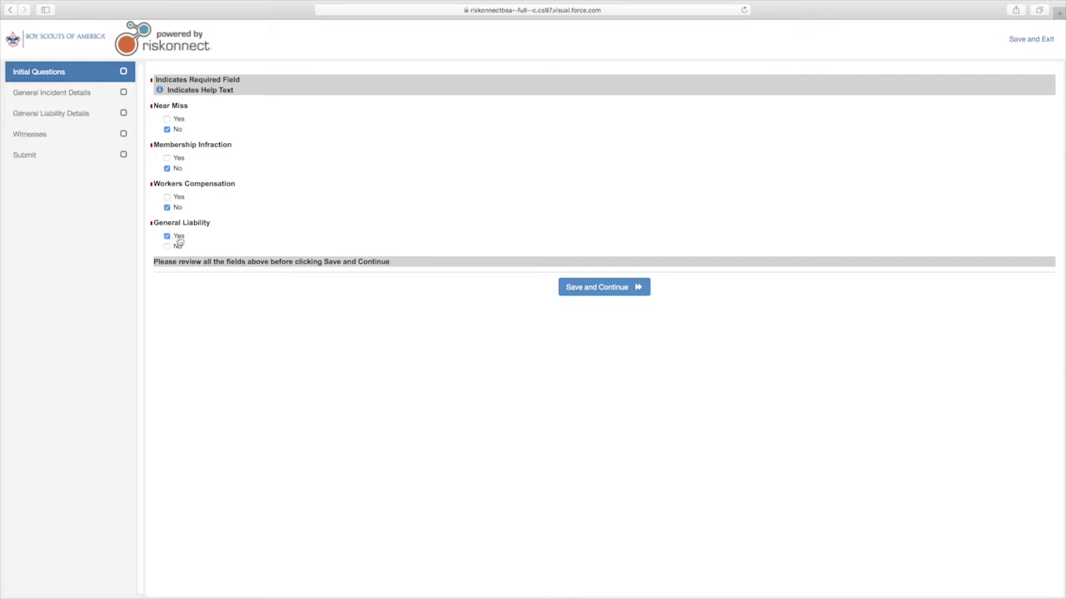
# Step: Set incident date 11/1/2017 at 09:45, and report and council-reported dates to 11/10/2017
pyautogui.click(581, 292)
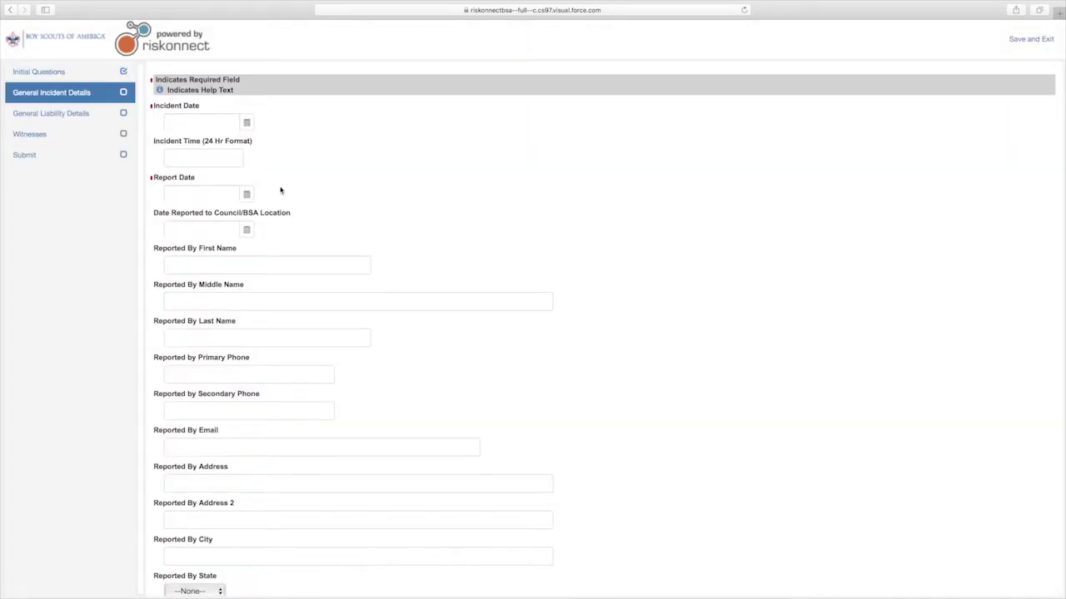
pyautogui.click(246, 122)
pyautogui.click(230, 171)
pyautogui.click(204, 158)
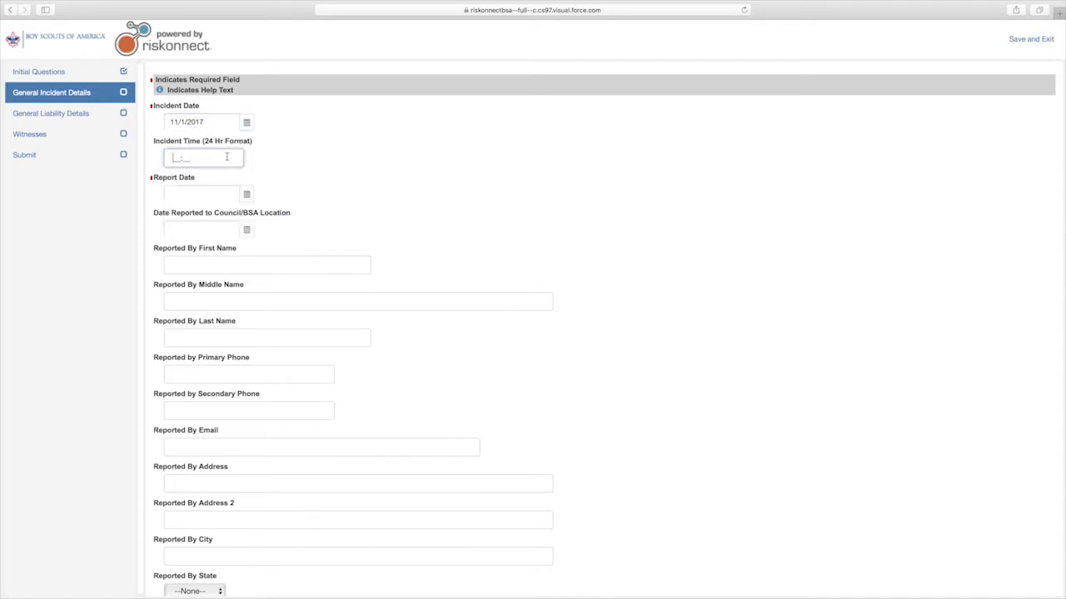
pyautogui.write('09:45')
pyautogui.click(246, 194)
pyautogui.click(259, 265)
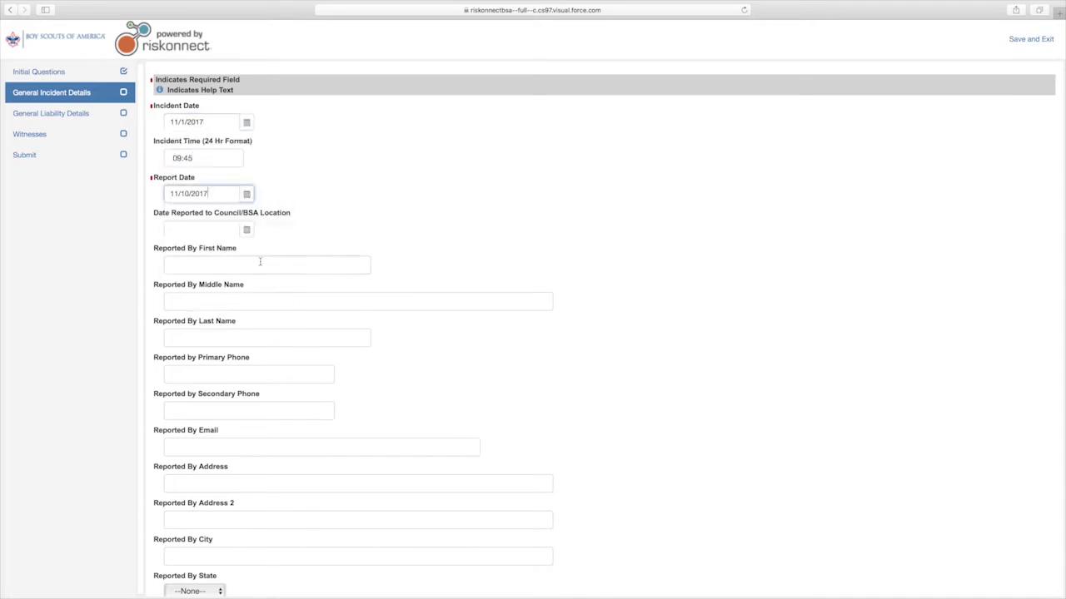
pyautogui.click(246, 230)
pyautogui.click(257, 297)
# Step: Enter the reporter's first and last name, primary phone number and e-mail address
pyautogui.click(254, 265)
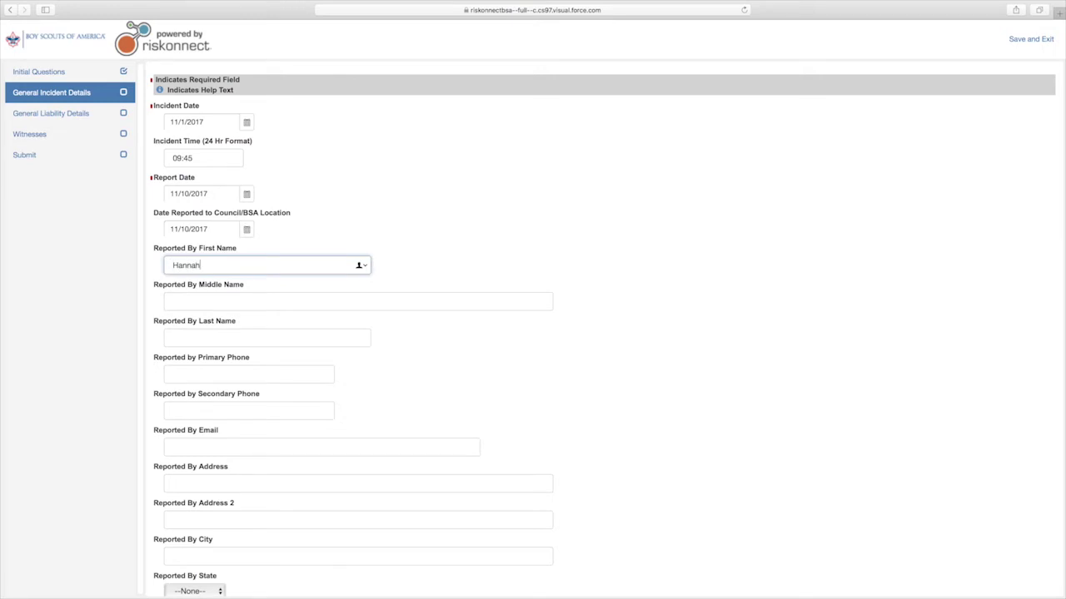
pyautogui.click(266, 338)
pyautogui.click(249, 375)
pyautogui.write('555) 12')
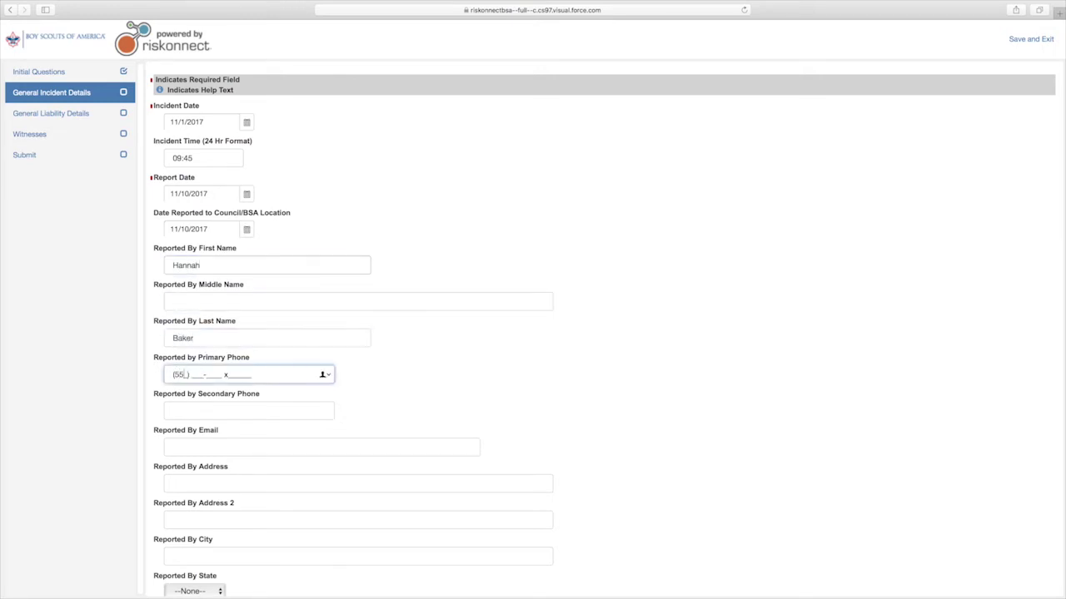
pyautogui.write('3-4567')
pyautogui.click(226, 453)
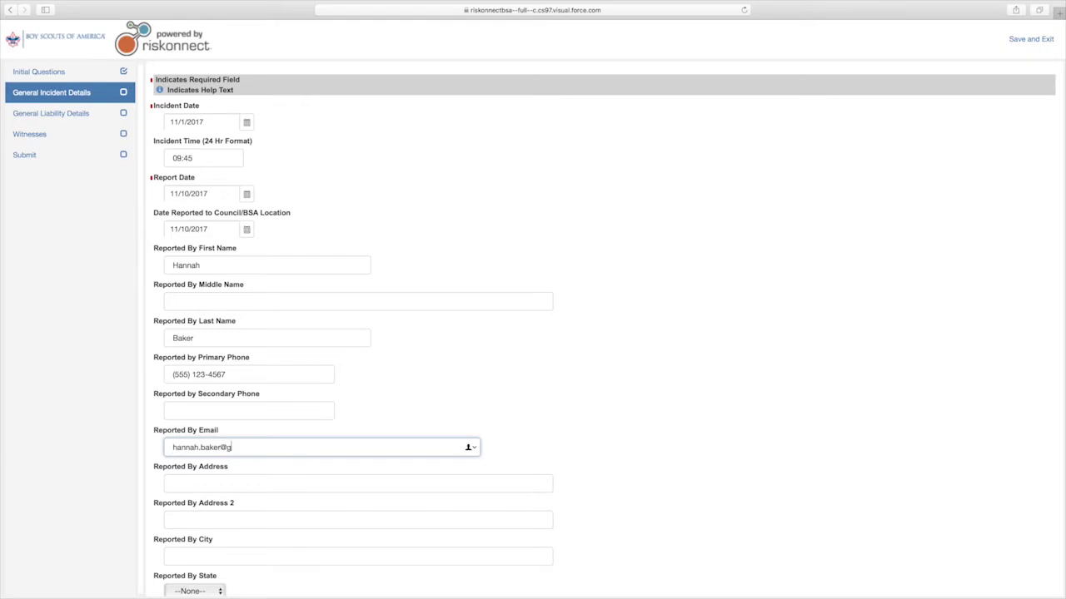
# Step: Enter the reporter's street address with city Richmond and state VA, then look up the council location
pyautogui.scroll(-3, 180, 387)
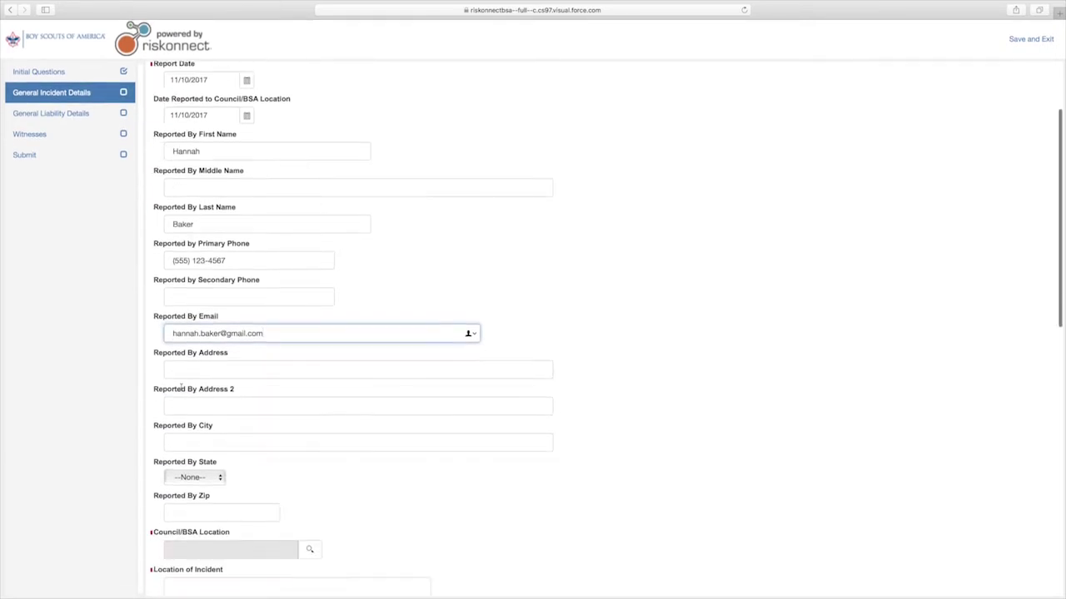
pyautogui.click(205, 368)
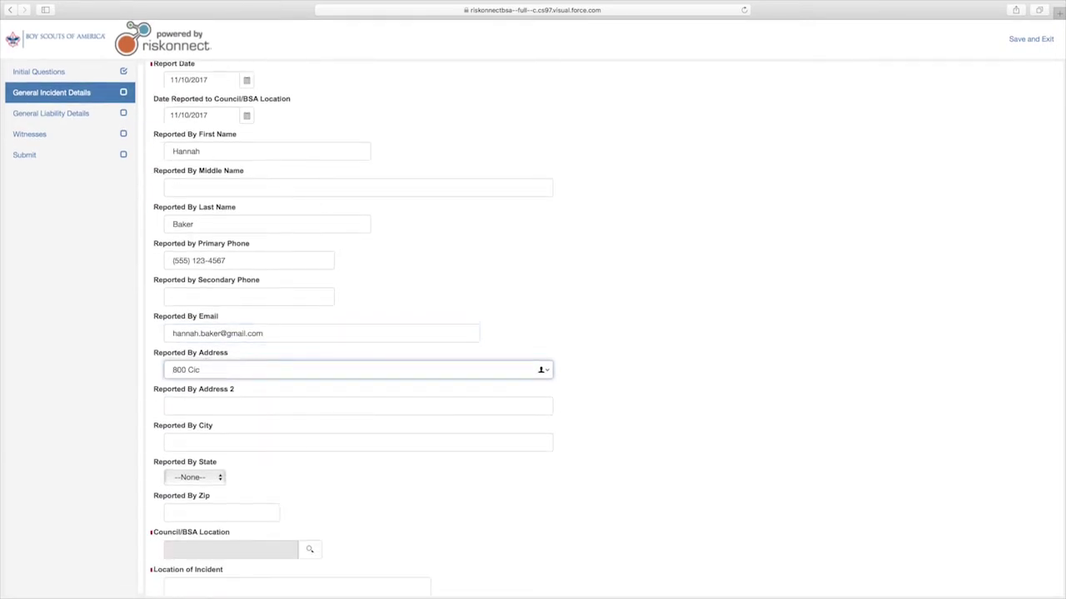
pyautogui.click(183, 442)
pyautogui.write('Richmond')
pyautogui.click(194, 477)
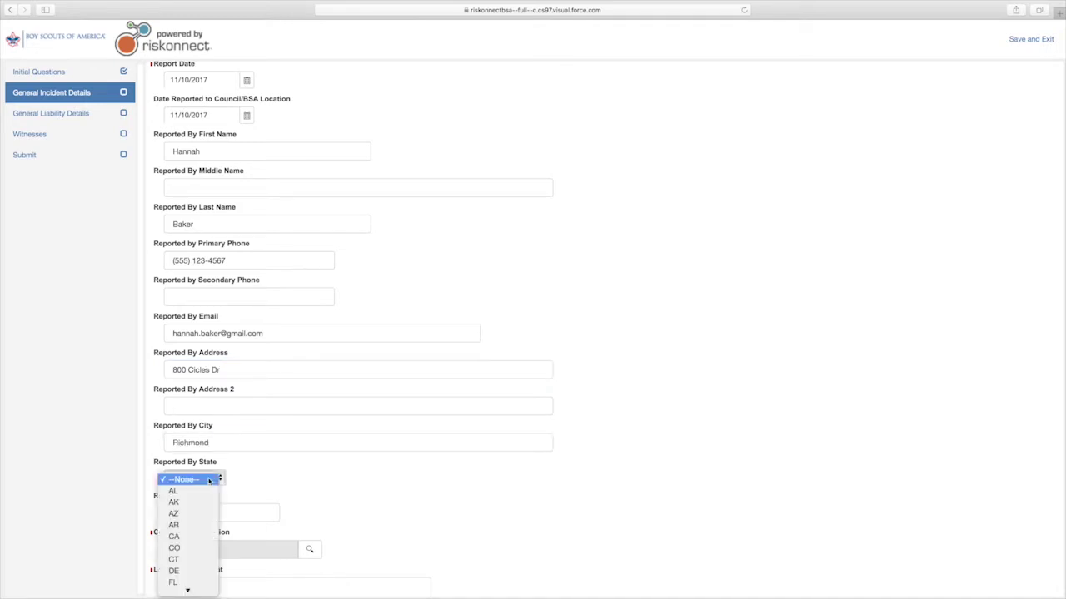
pyautogui.click(174, 542)
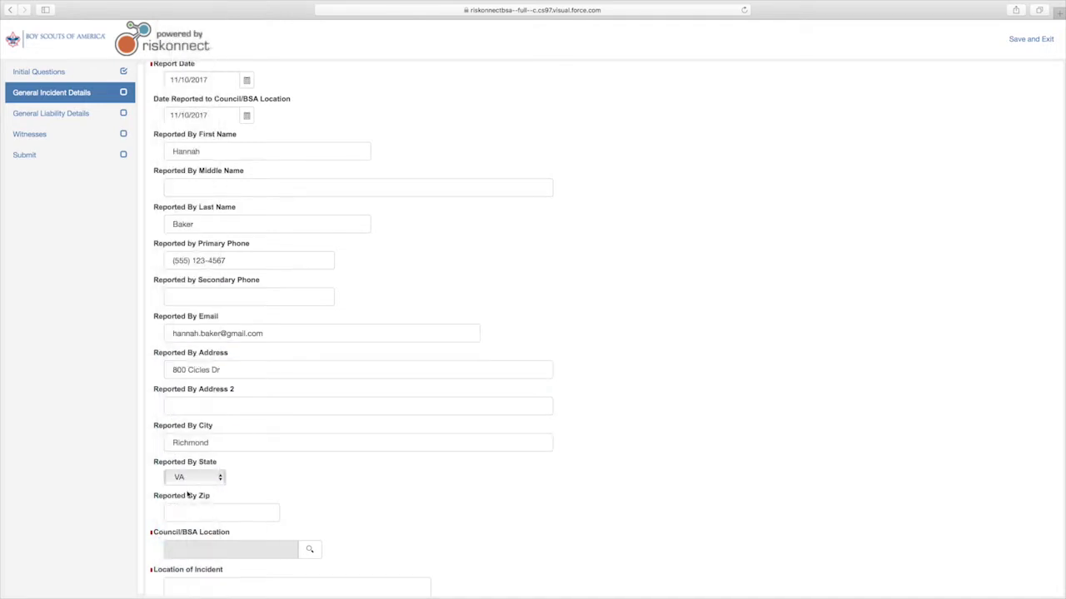
pyautogui.scroll(-4, 293, 407)
pyautogui.click(308, 390)
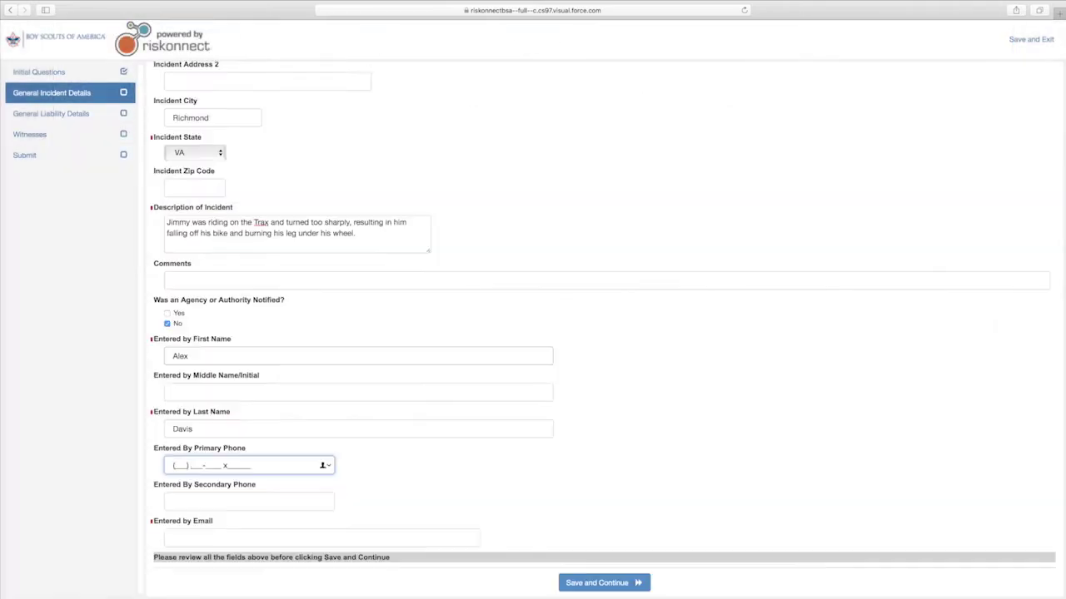
# Step: Enter the reporter's phone with extension and e-mail, then save the General Incident Details
pyautogui.write('555) 987-6543 x000')
pyautogui.click(321, 538)
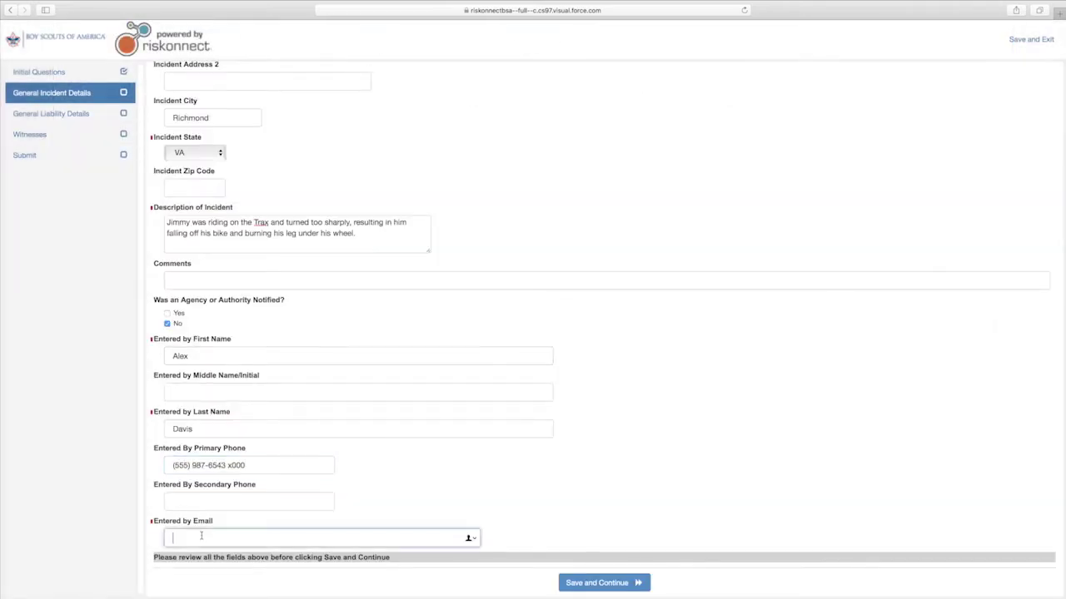
pyautogui.click(591, 583)
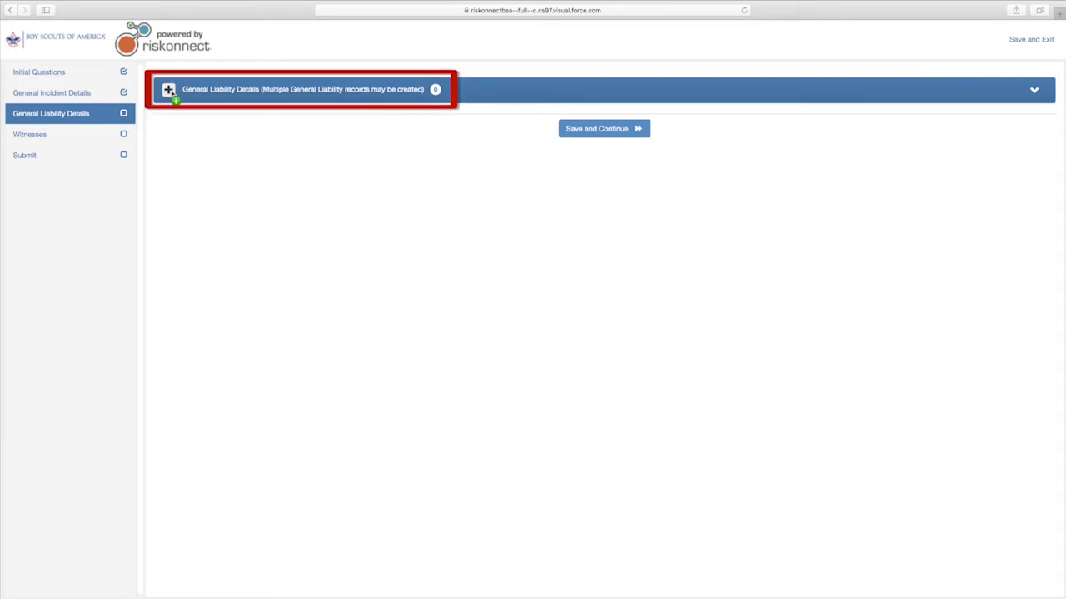
# Step: Add a claimant record with Negligible injury severity and no fatality, then submit it
pyautogui.click(169, 90)
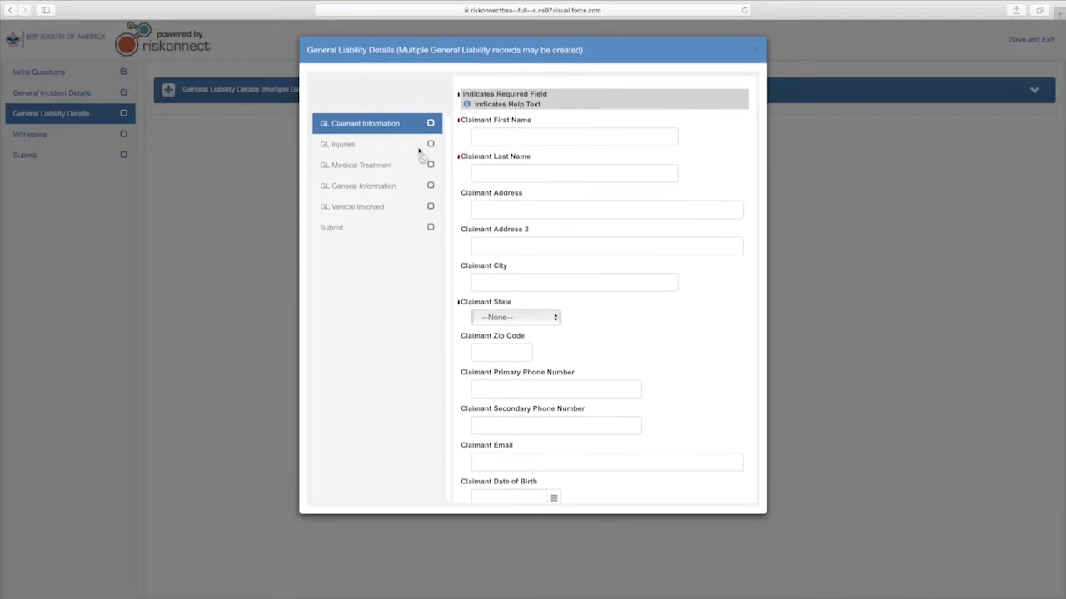
pyautogui.click(500, 407)
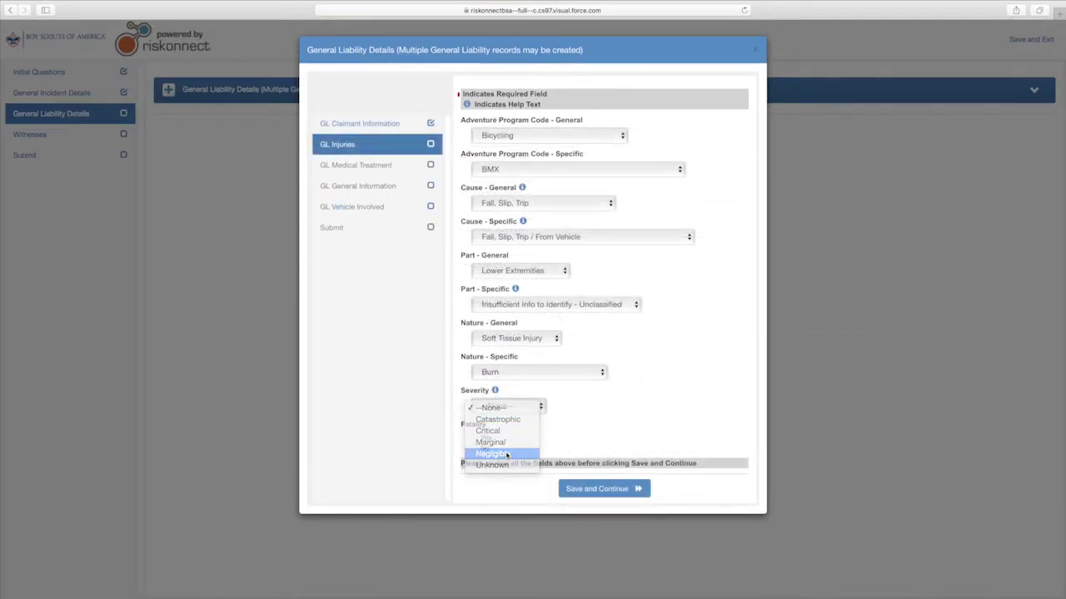
pyautogui.click(506, 455)
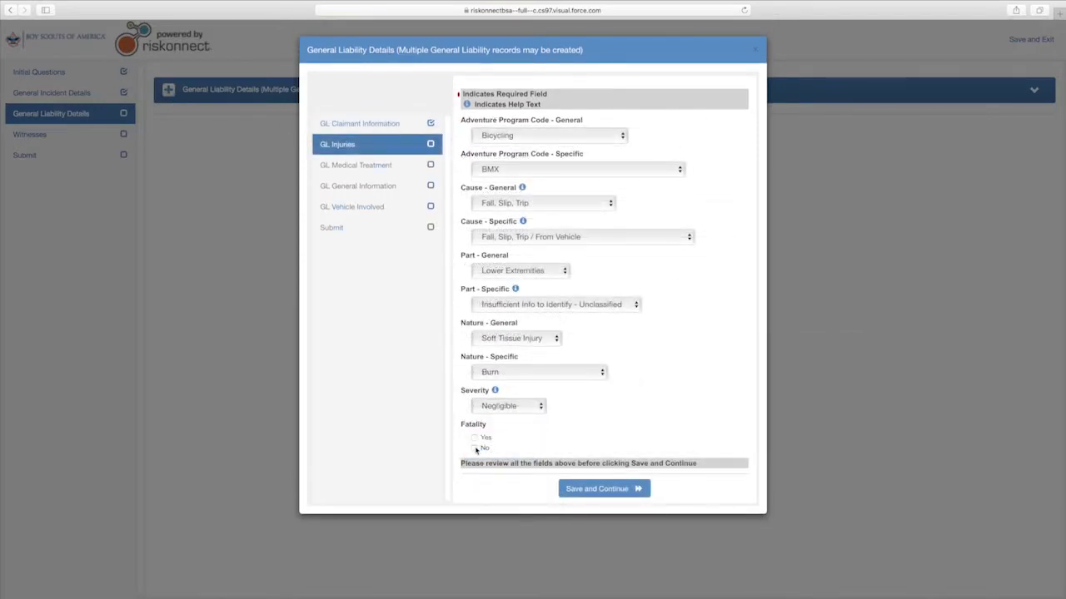
pyautogui.click(475, 448)
pyautogui.click(596, 491)
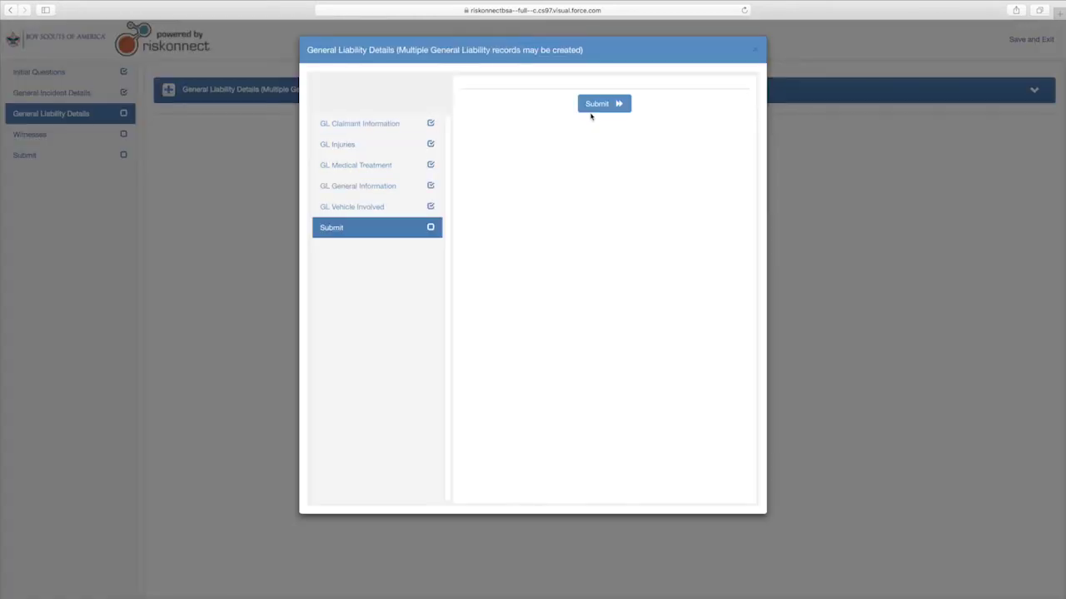
pyautogui.click(591, 111)
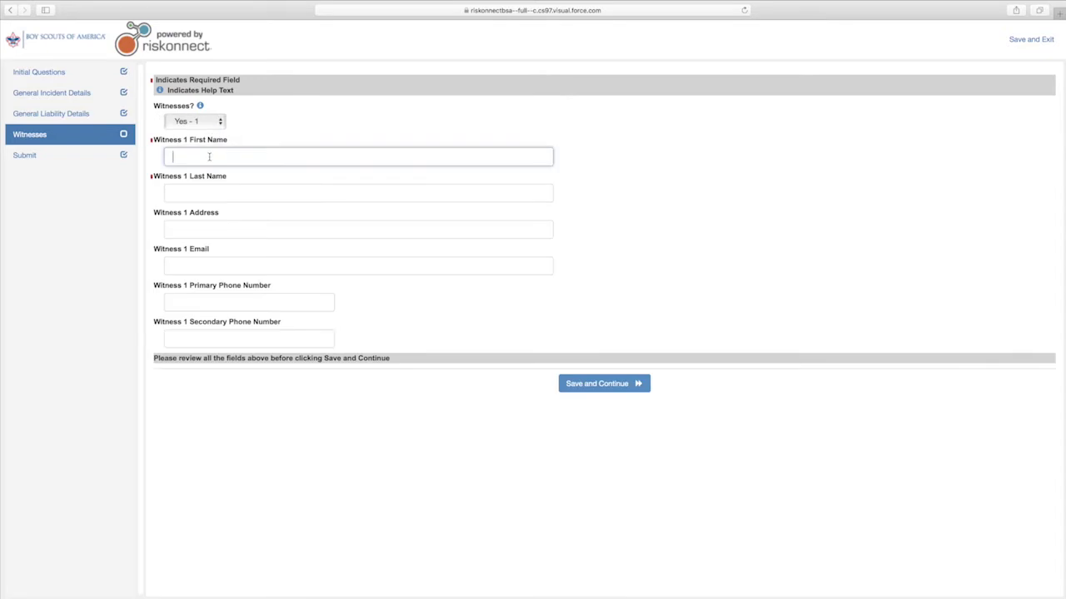
# Step: Autofill Witness 1's name, address and primary phone, then save the Witnesses step
pyautogui.press('Down')
pyautogui.press('Return')
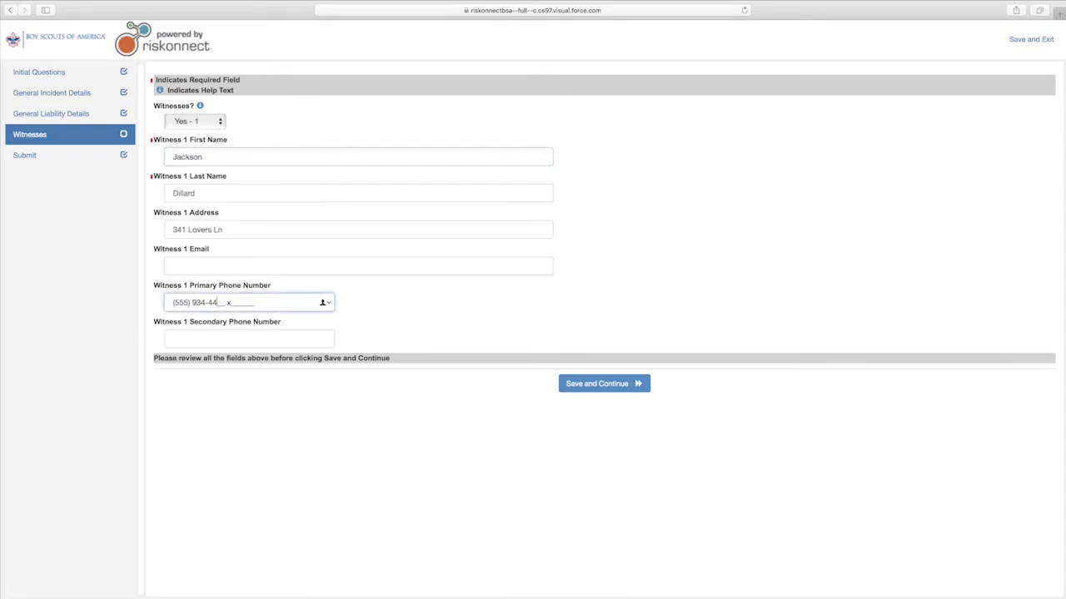
pyautogui.click(581, 387)
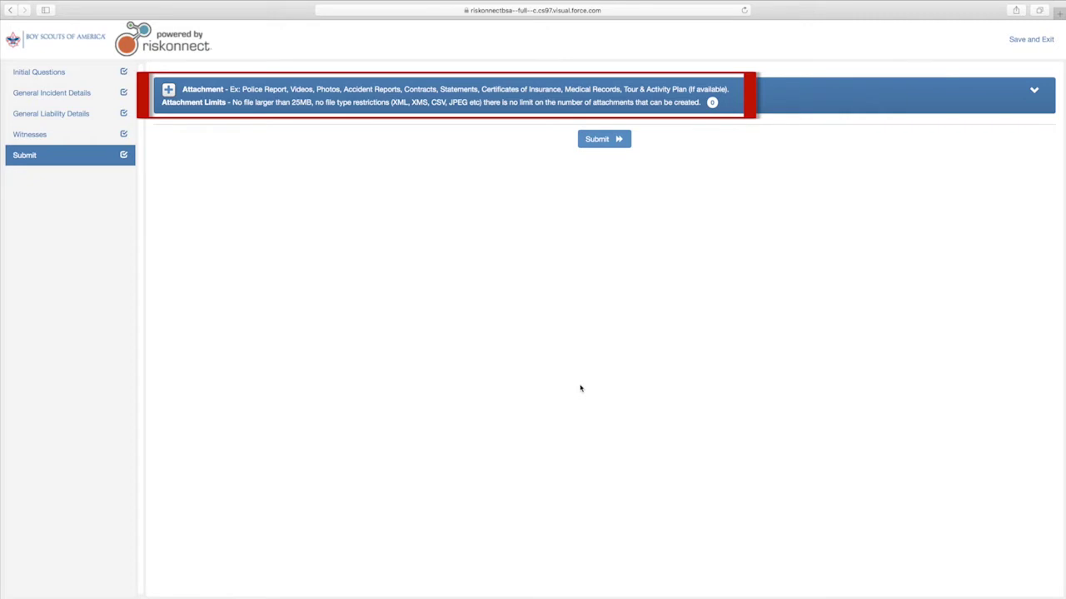
pyautogui.click(168, 89)
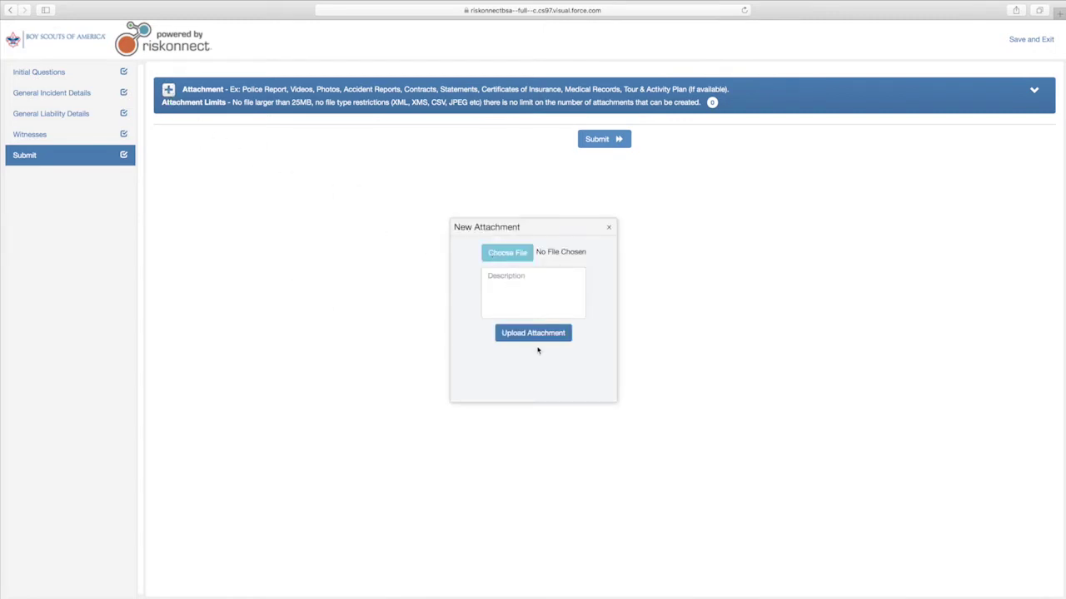
pyautogui.click(609, 228)
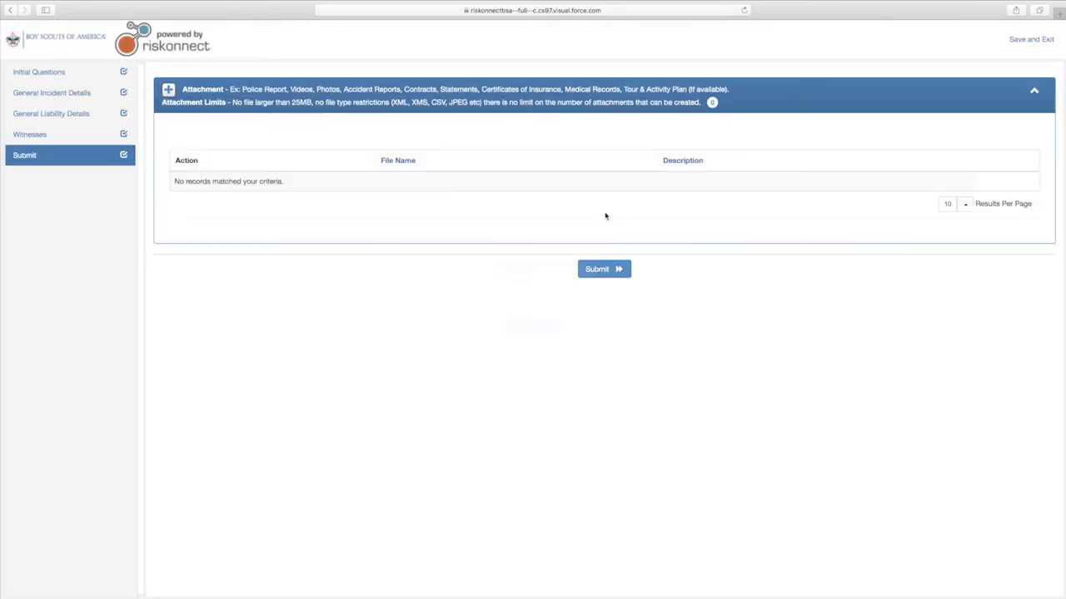
pyautogui.click(596, 269)
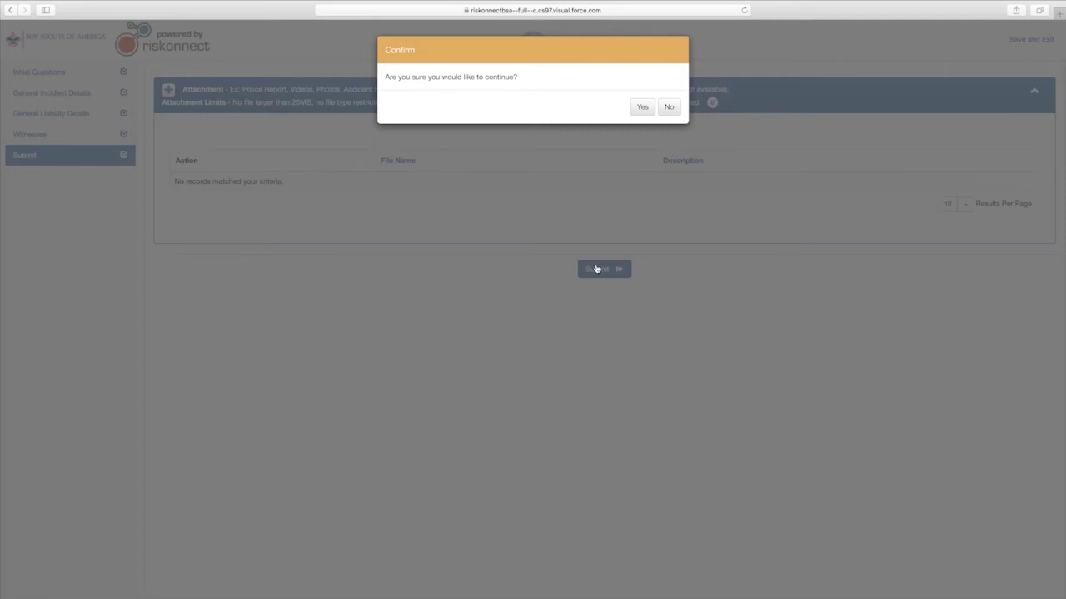
pyautogui.click(670, 109)
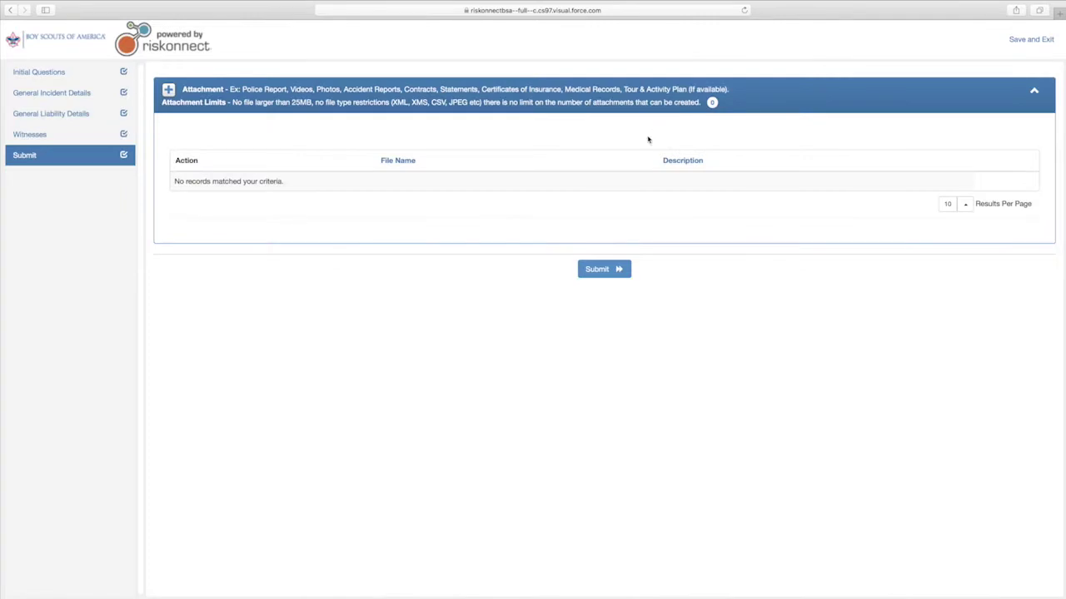
# Step: Submit the incident report, confirm with Yes, and dismiss the success message
pyautogui.click(600, 269)
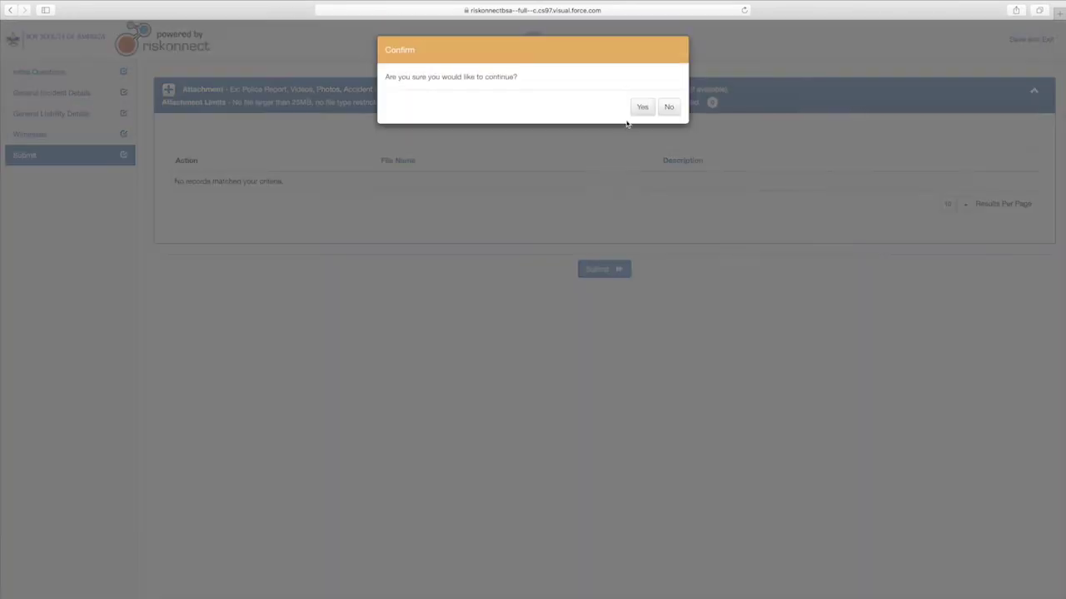
pyautogui.click(641, 110)
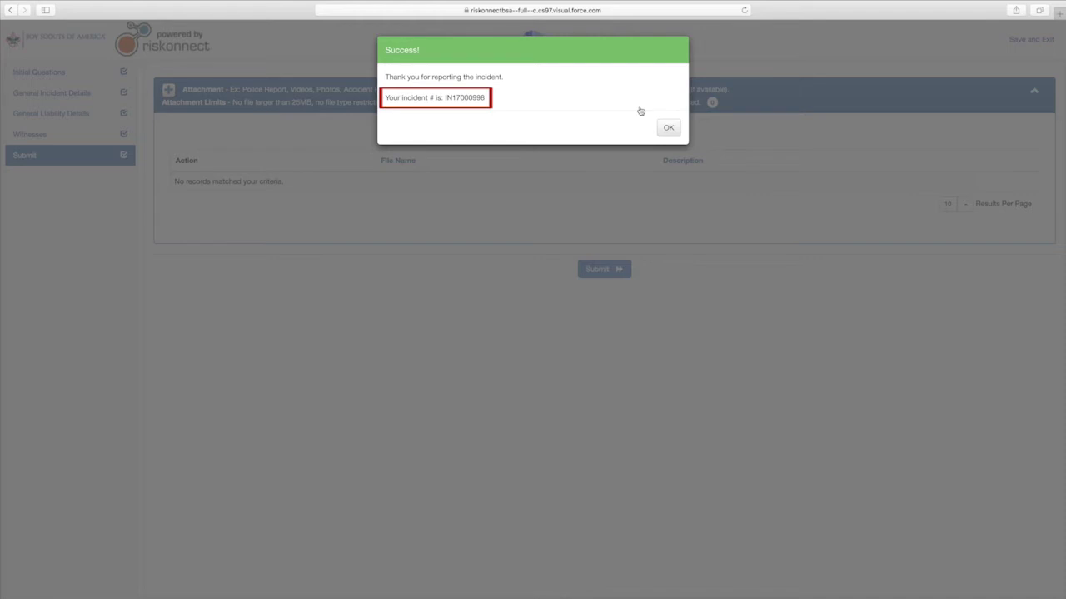
pyautogui.click(666, 131)
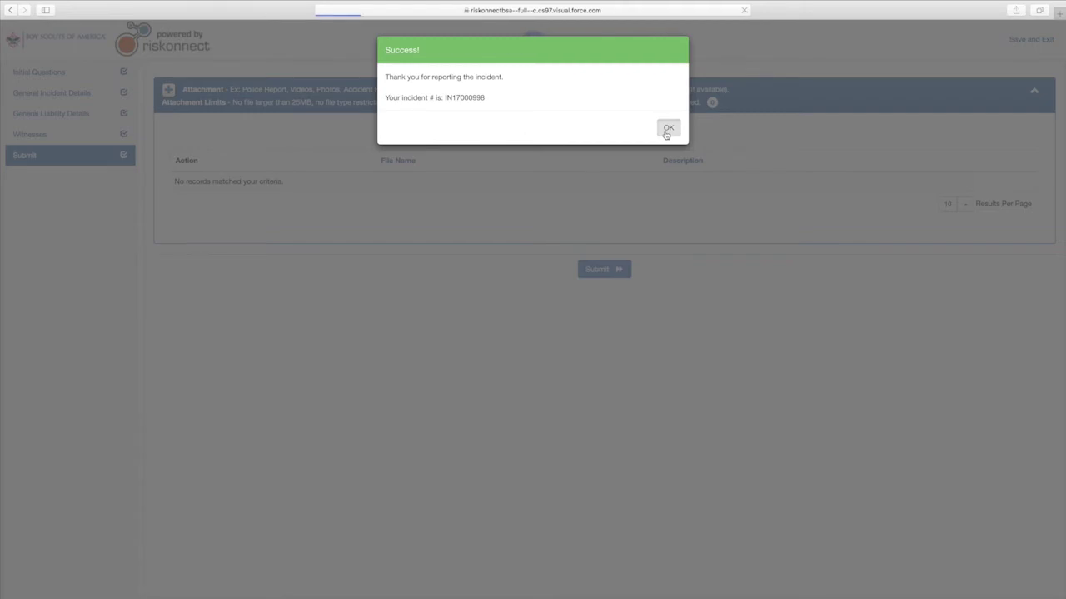